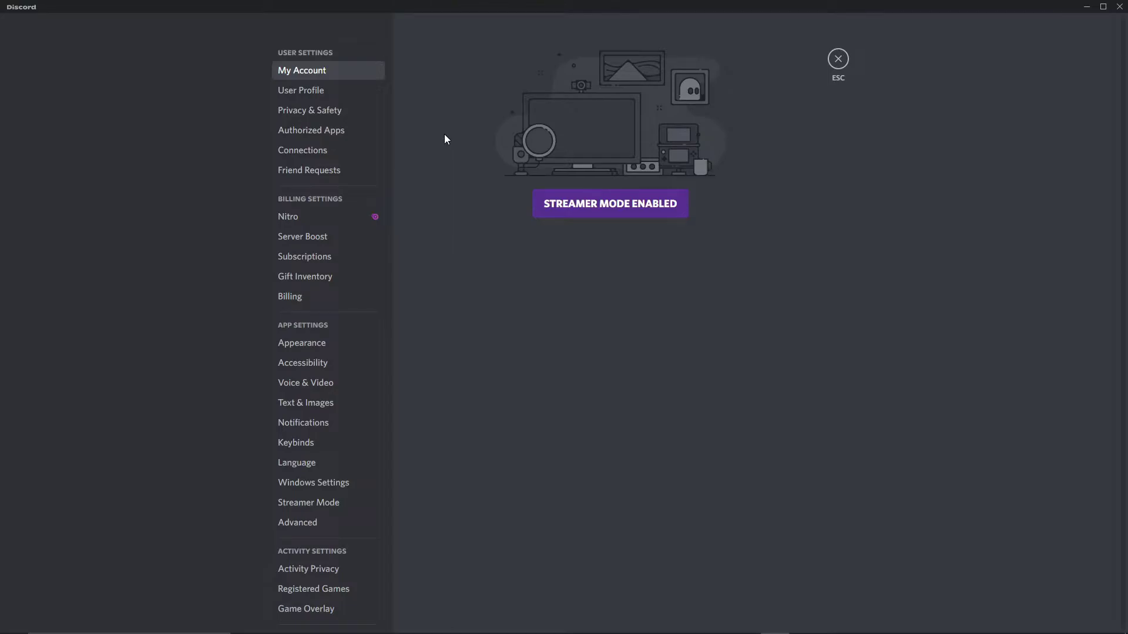
# Step: Switch off the Enable Streamer Mode toggle in Discord's Streamer Mode settings
pyautogui.click(566, 207)
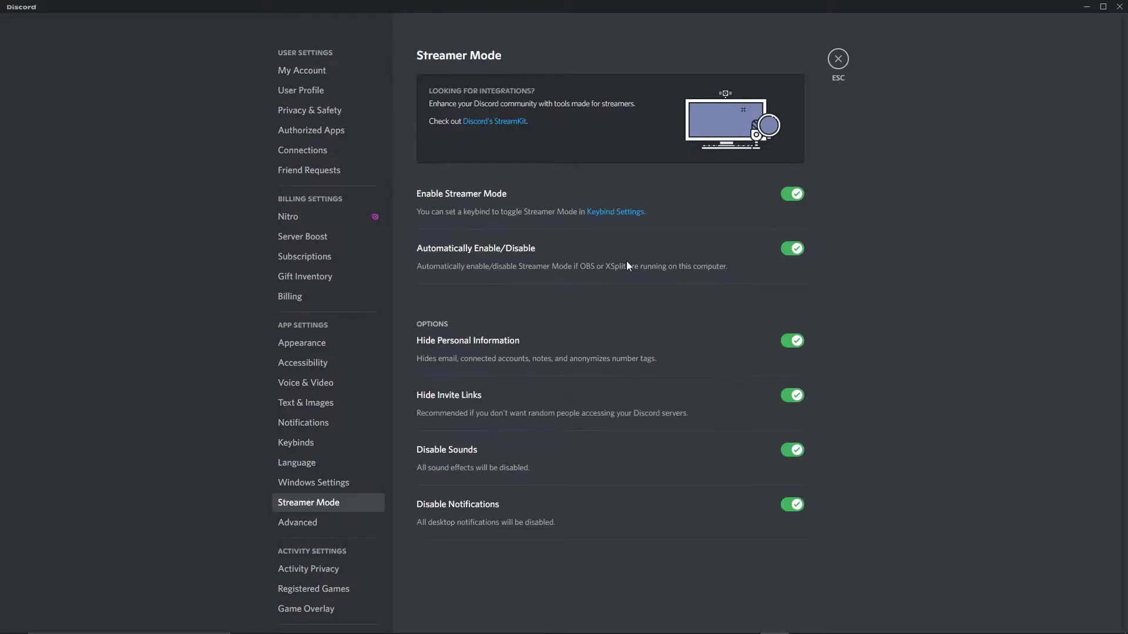
pyautogui.click(792, 195)
pyautogui.click(321, 70)
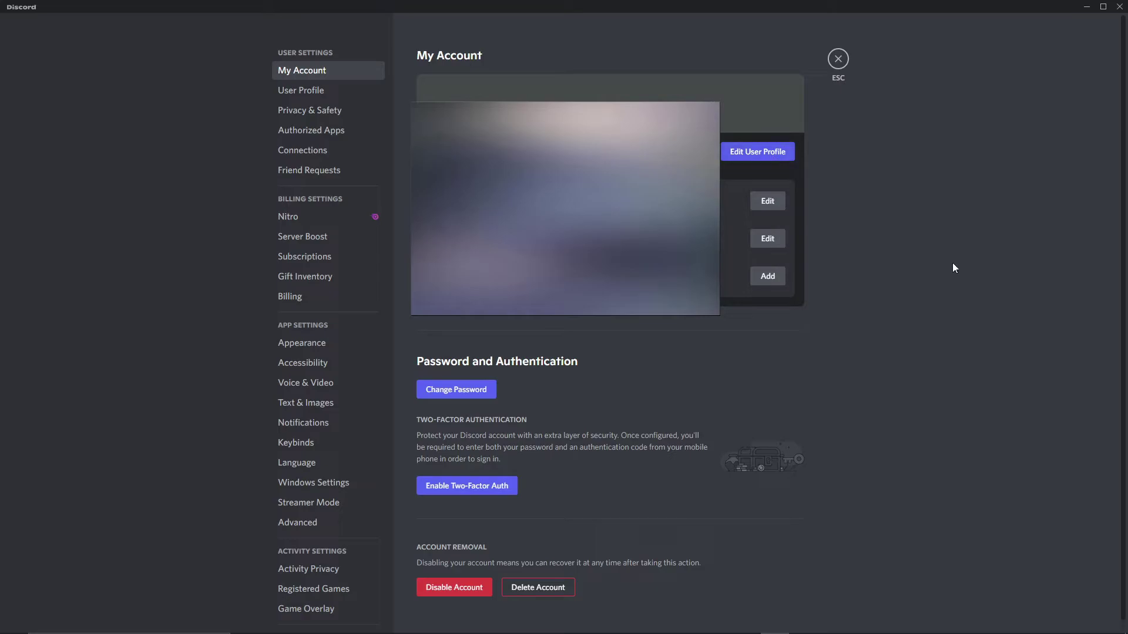
pyautogui.scroll(-1, 942, 268)
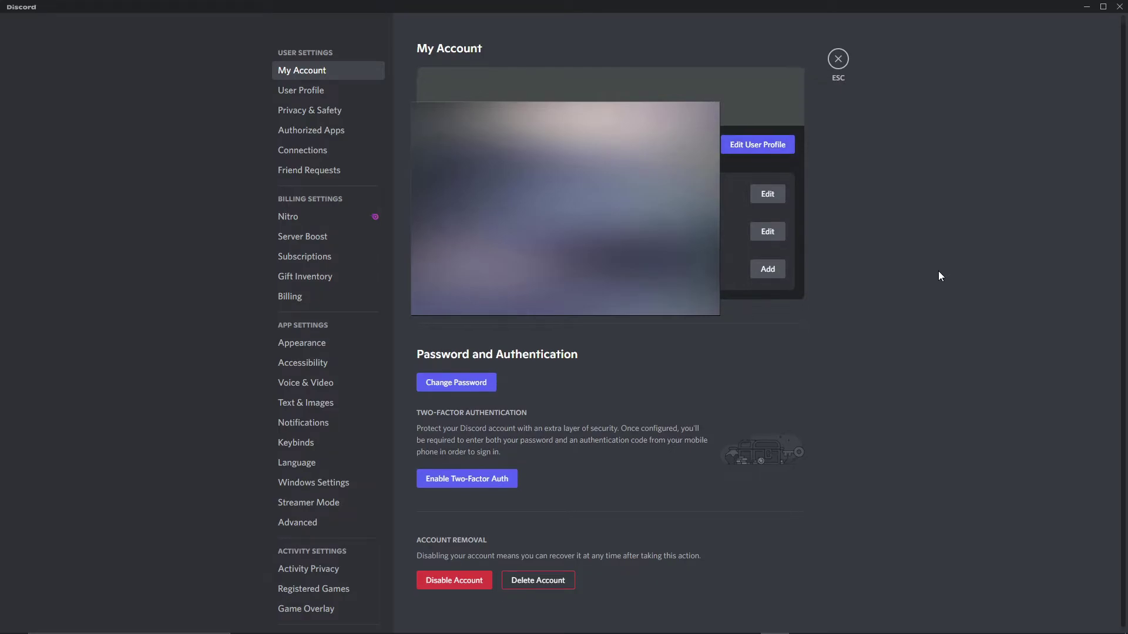